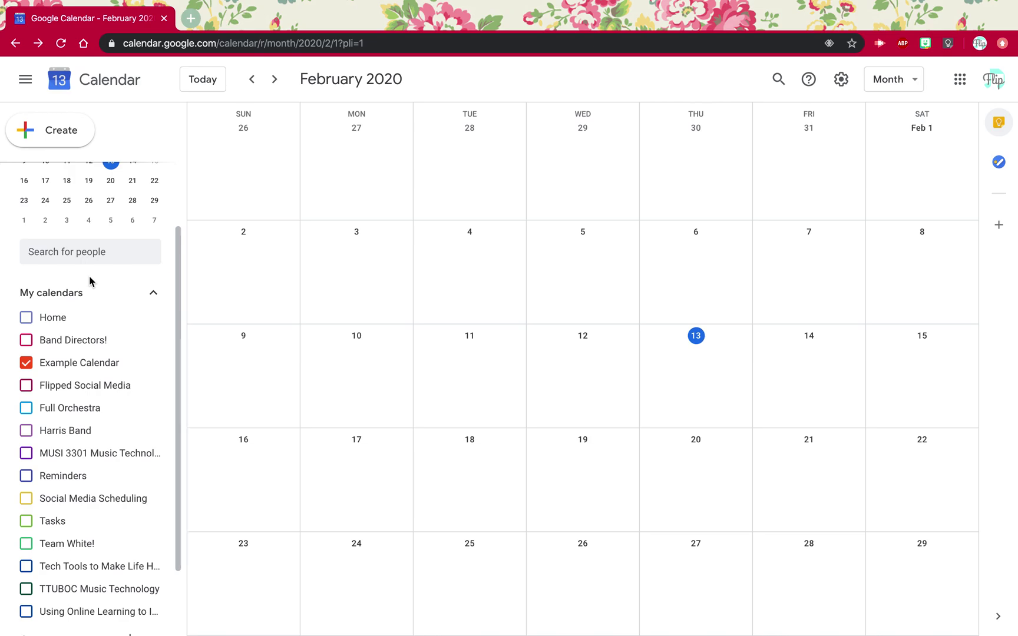
# Show the Harris Band calendar's events in the month view and hide them again.
pyautogui.scroll(-2, 115, 337)
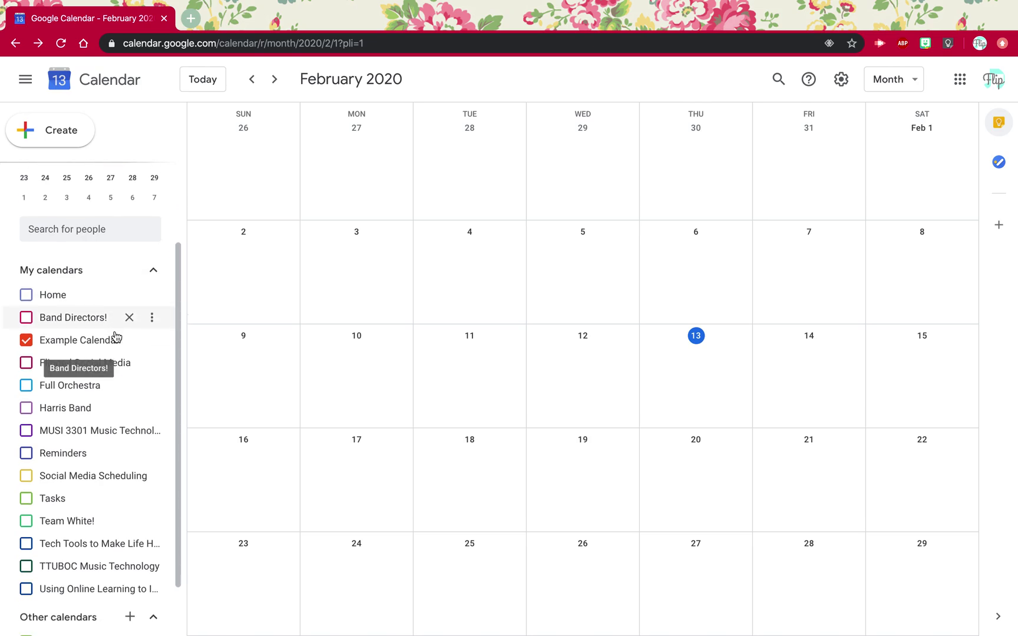
pyautogui.scroll(2, 117, 337)
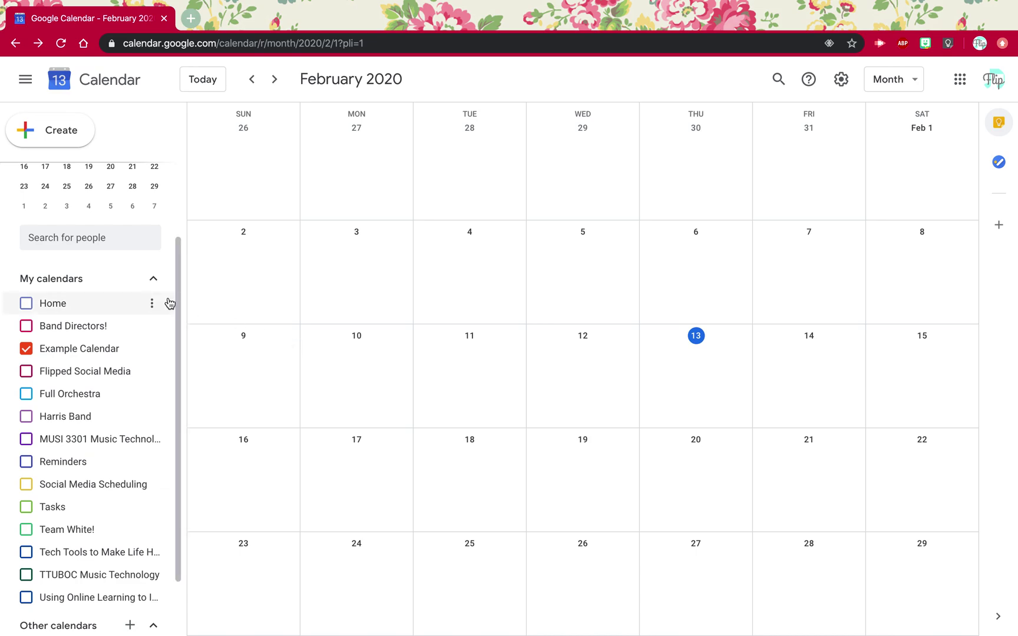
pyautogui.click(27, 419)
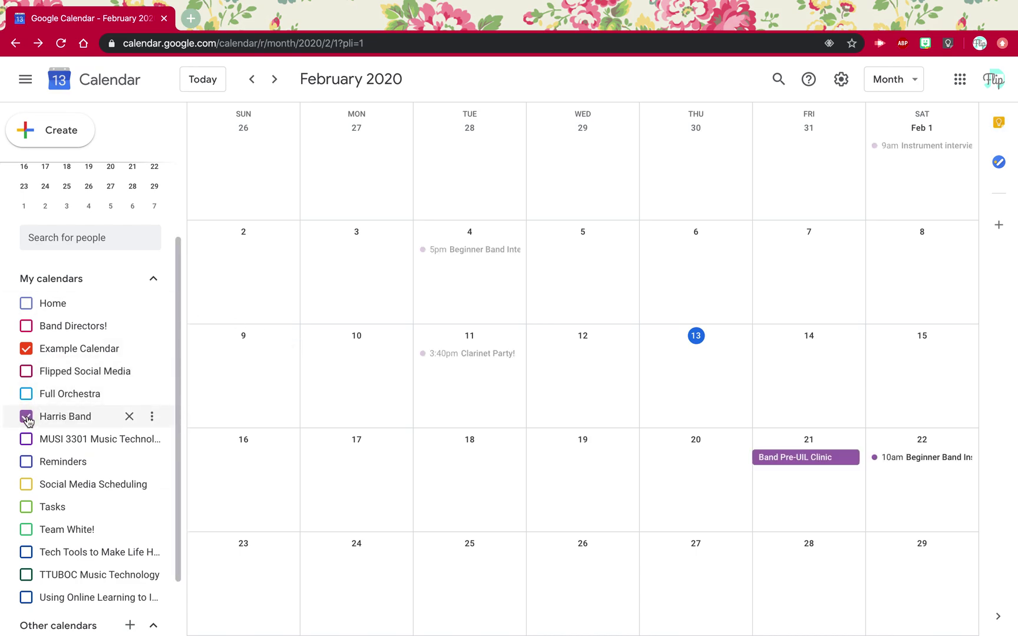
pyautogui.click(26, 418)
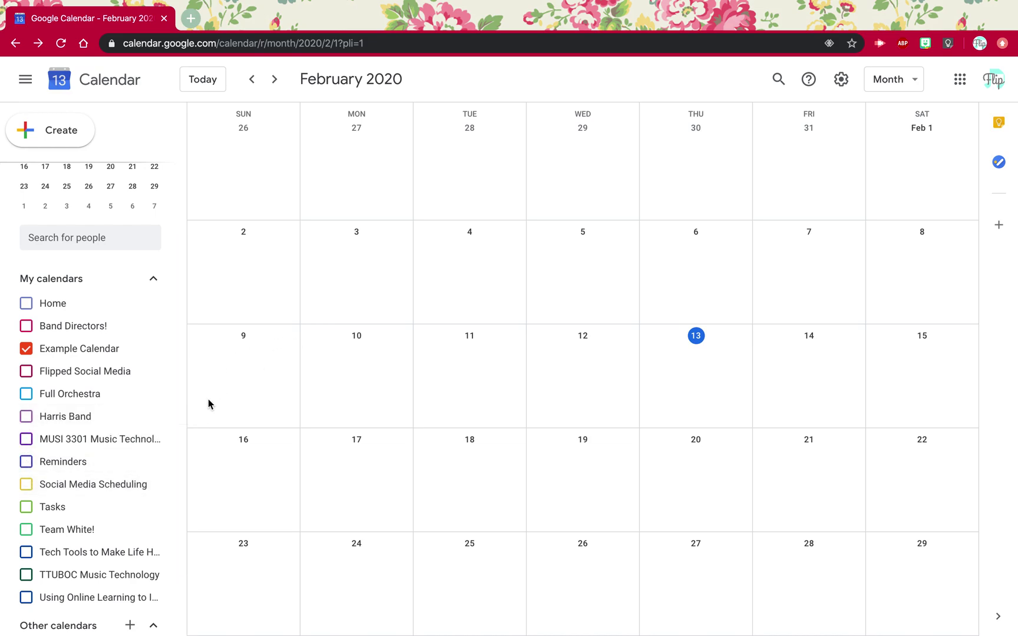
pyautogui.scroll(-1, 84, 507)
pyautogui.scroll(3, 83, 505)
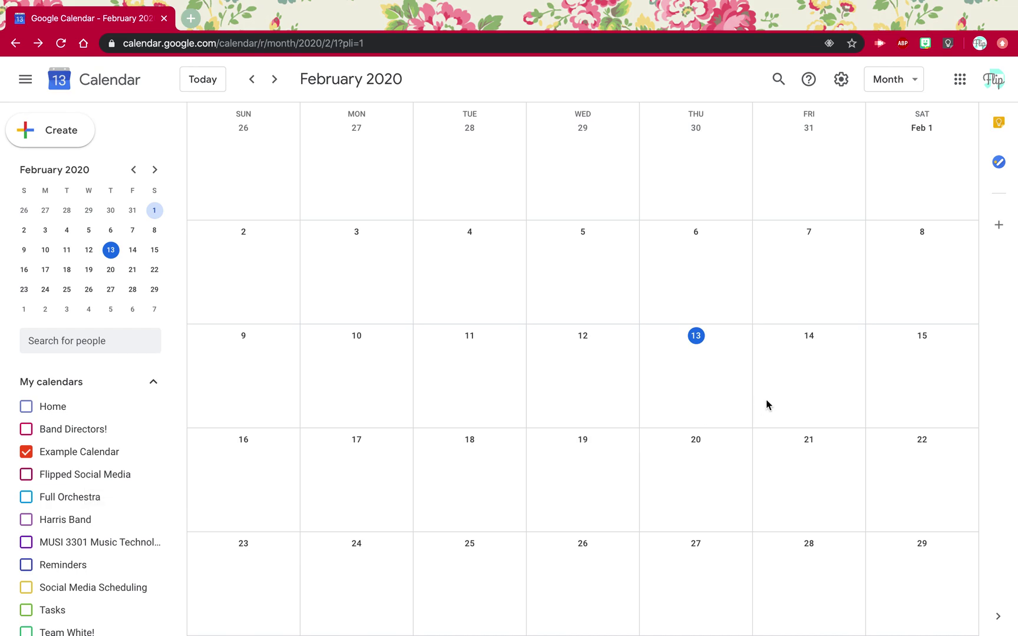
pyautogui.click(904, 361)
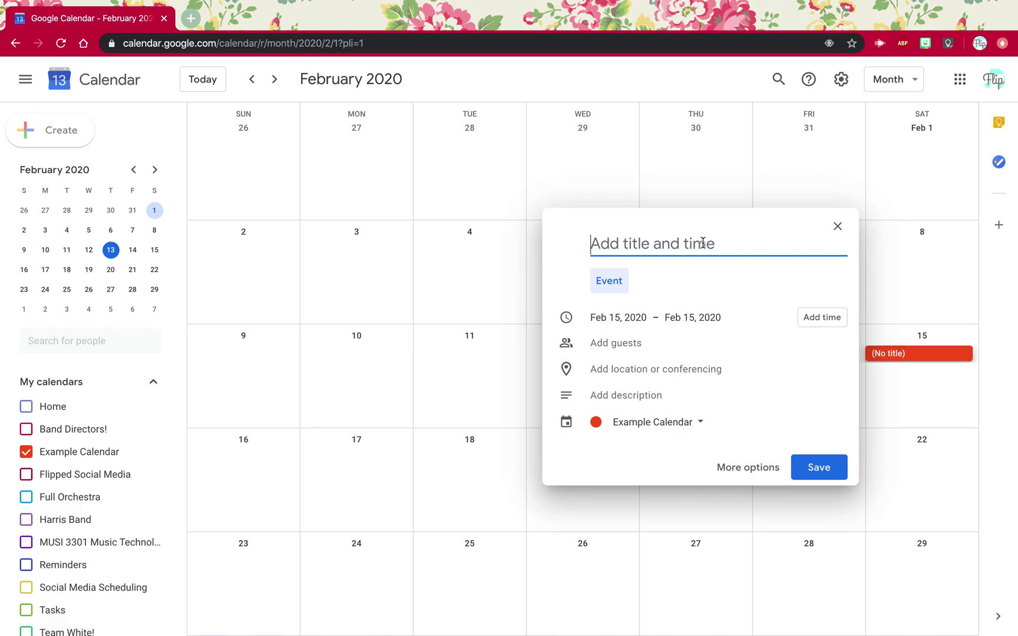
pyautogui.click(837, 226)
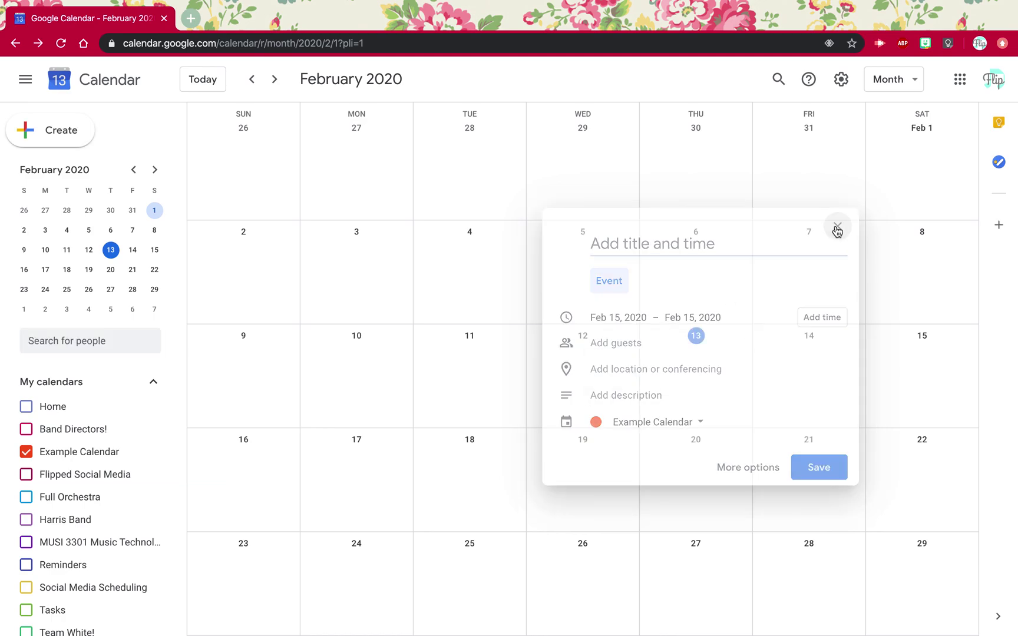
pyautogui.click(26, 139)
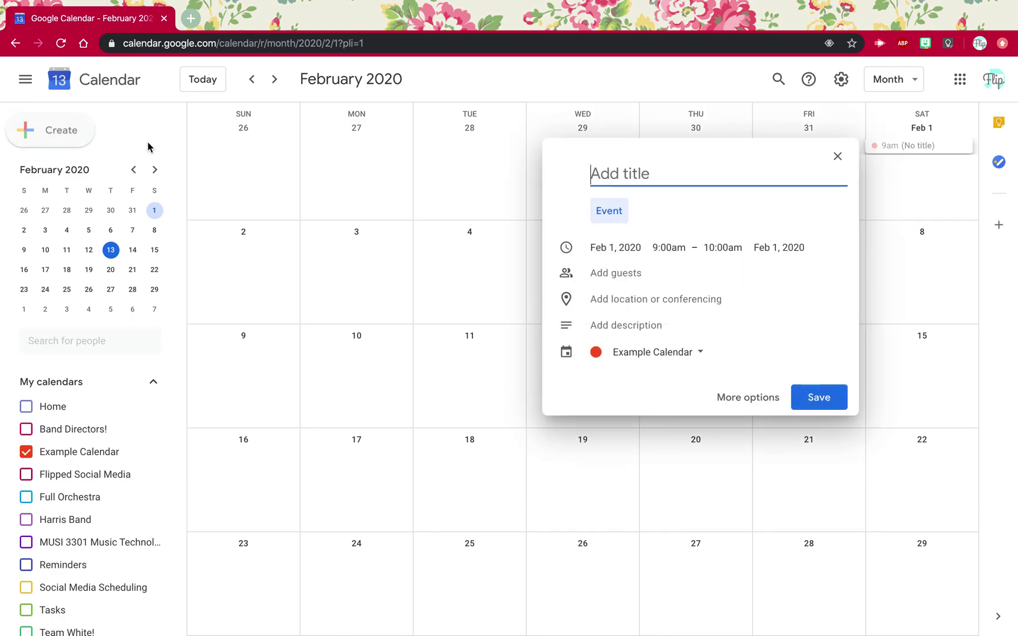
pyautogui.click(837, 163)
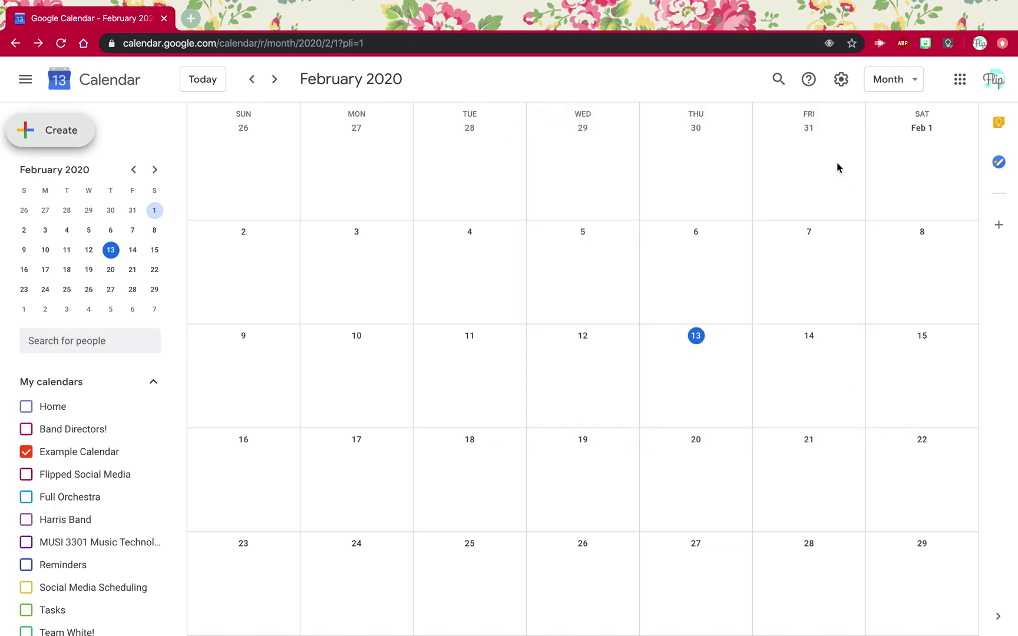
# Start a new event on February 15, 2020 titled "Using Google To Streamline Your Teaching Life".
pyautogui.click(911, 371)
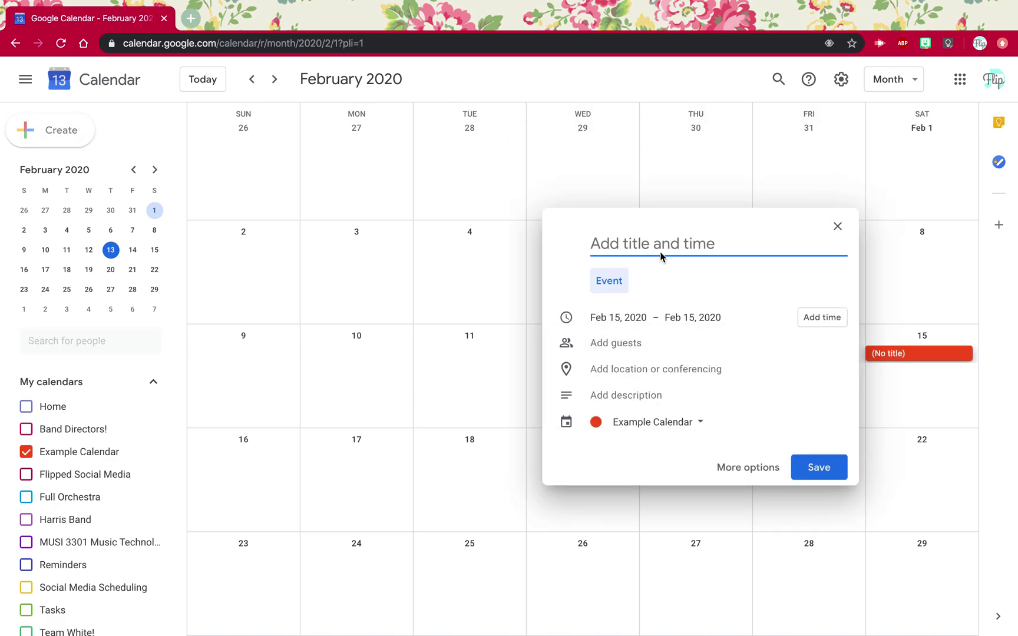
pyautogui.write('Using G')
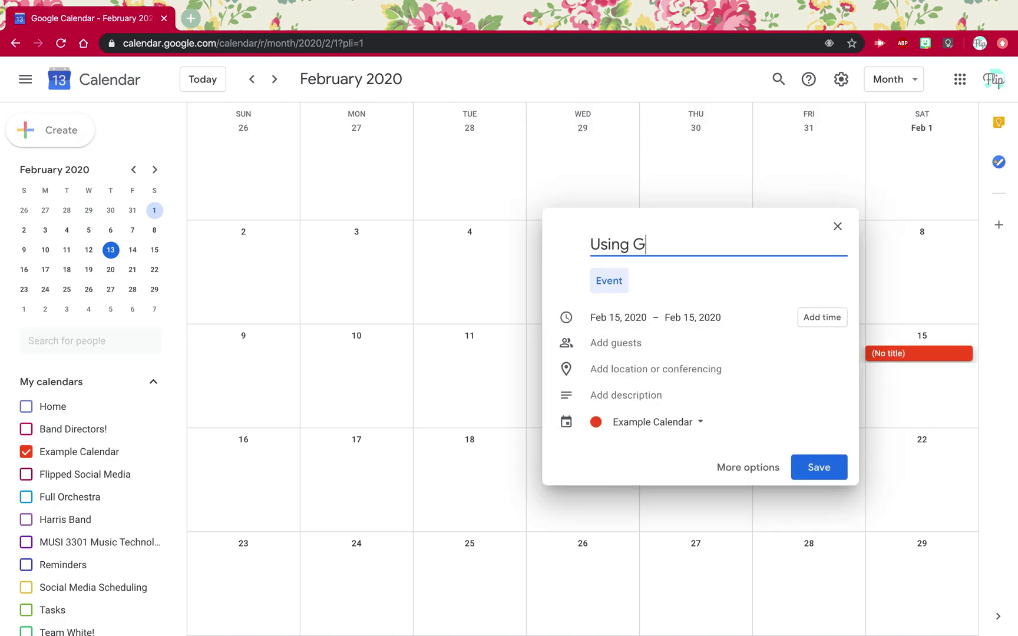
pyautogui.write('oogle To Streamline YouR')
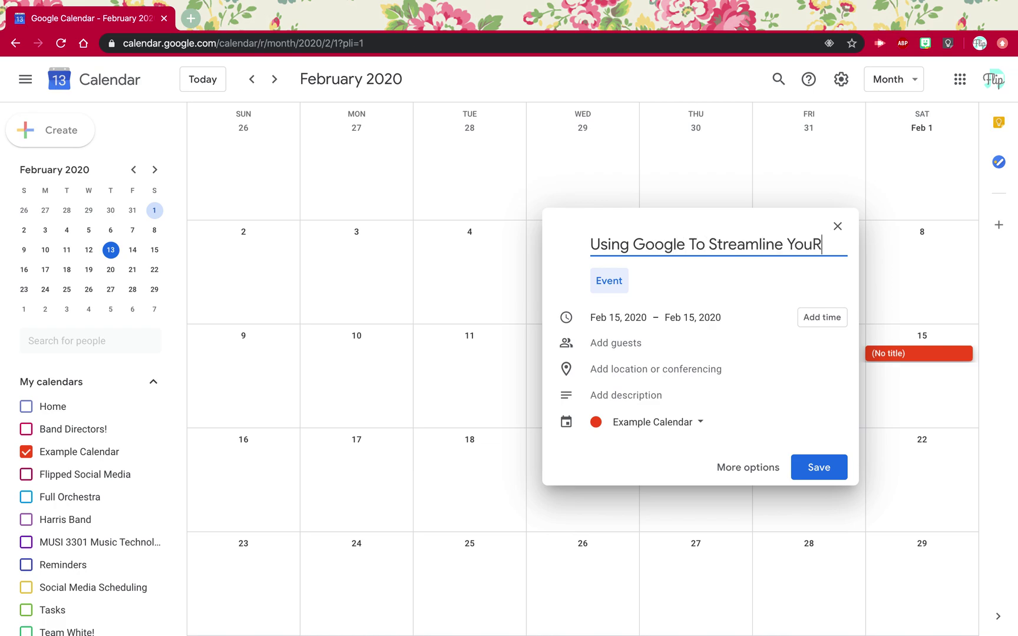
pyautogui.press('BackSpace')
pyautogui.write('r Teaching Life')
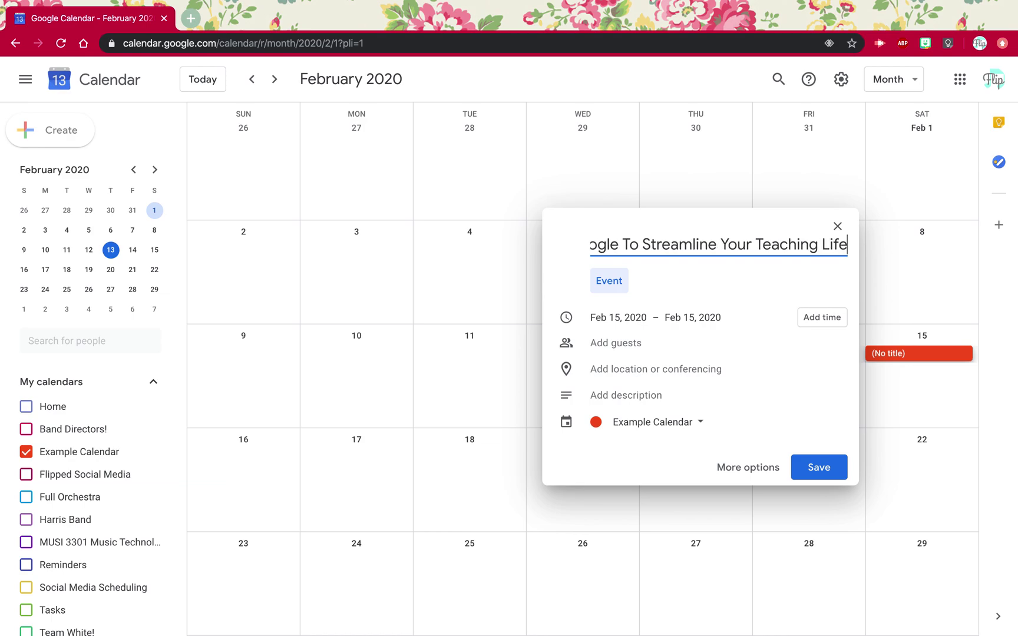
# Set the new event's start time to 8:00am and save it in Example Calendar.
pyautogui.click(813, 318)
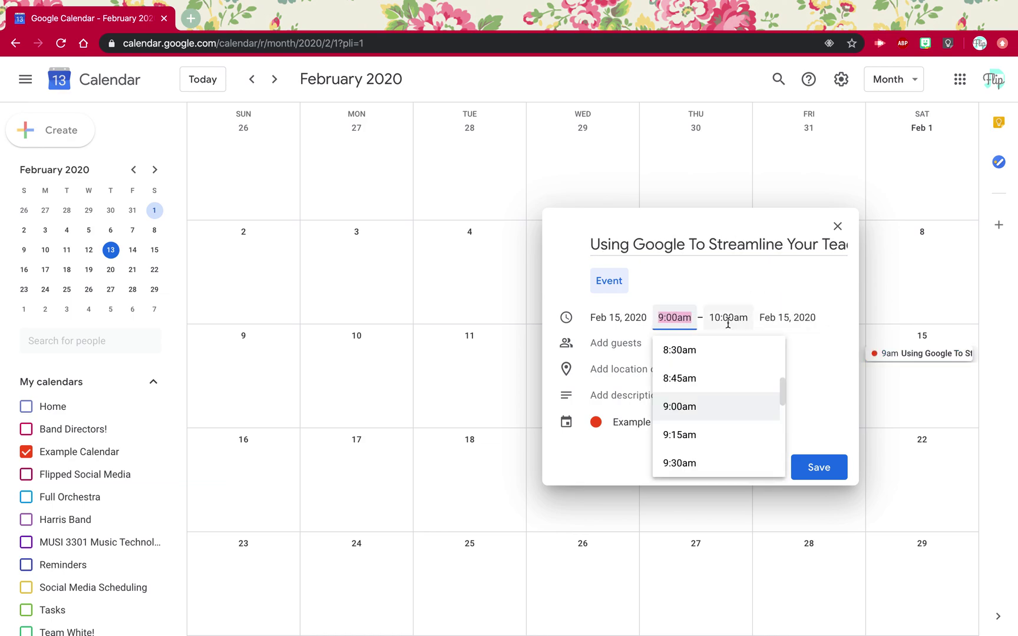
pyautogui.scroll(1, 687, 371)
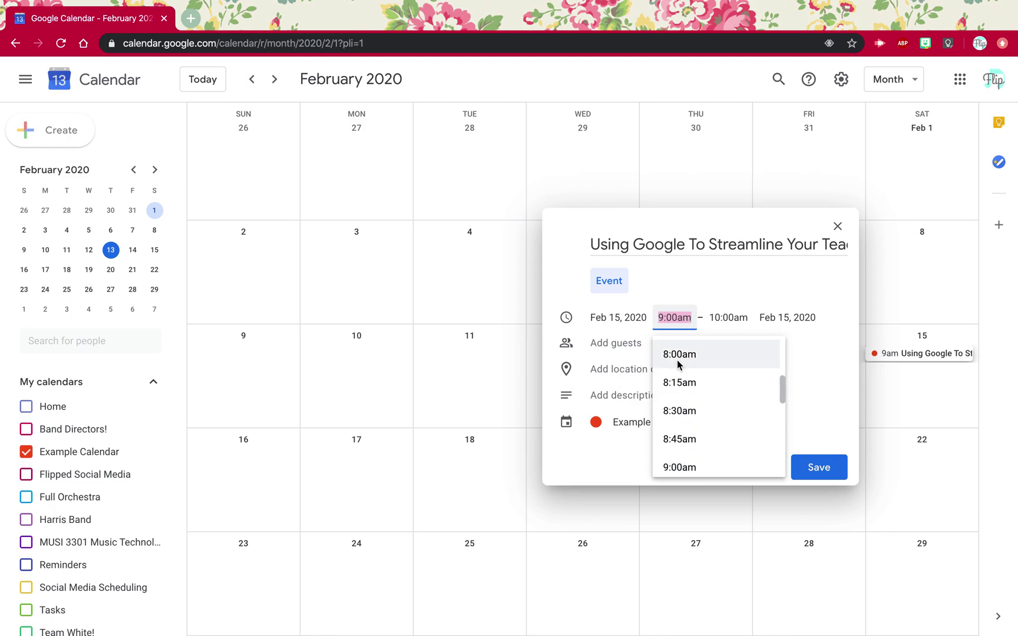
pyautogui.click(677, 357)
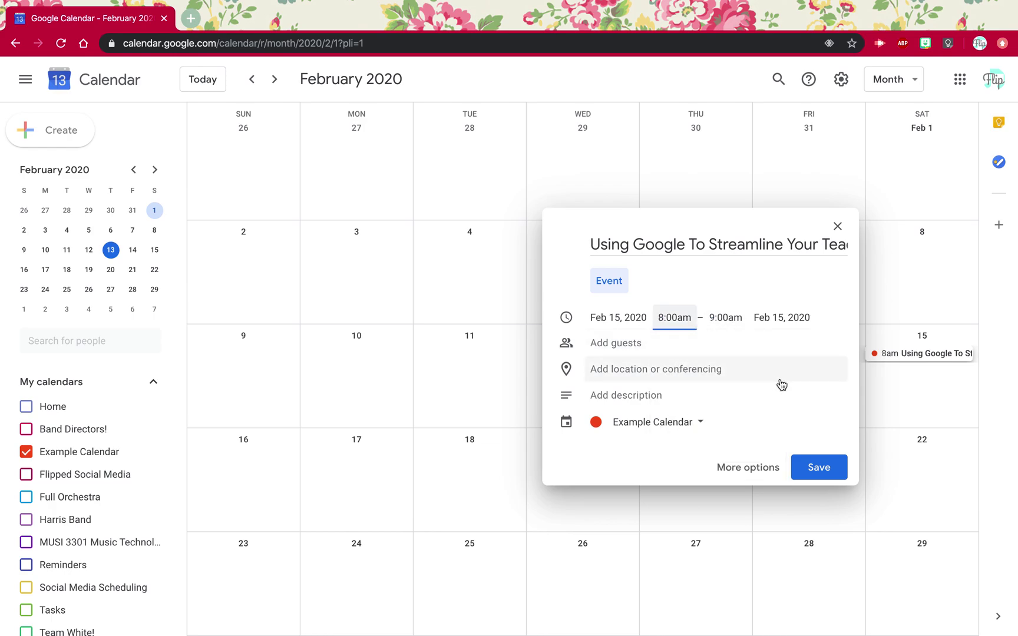
pyautogui.click(829, 470)
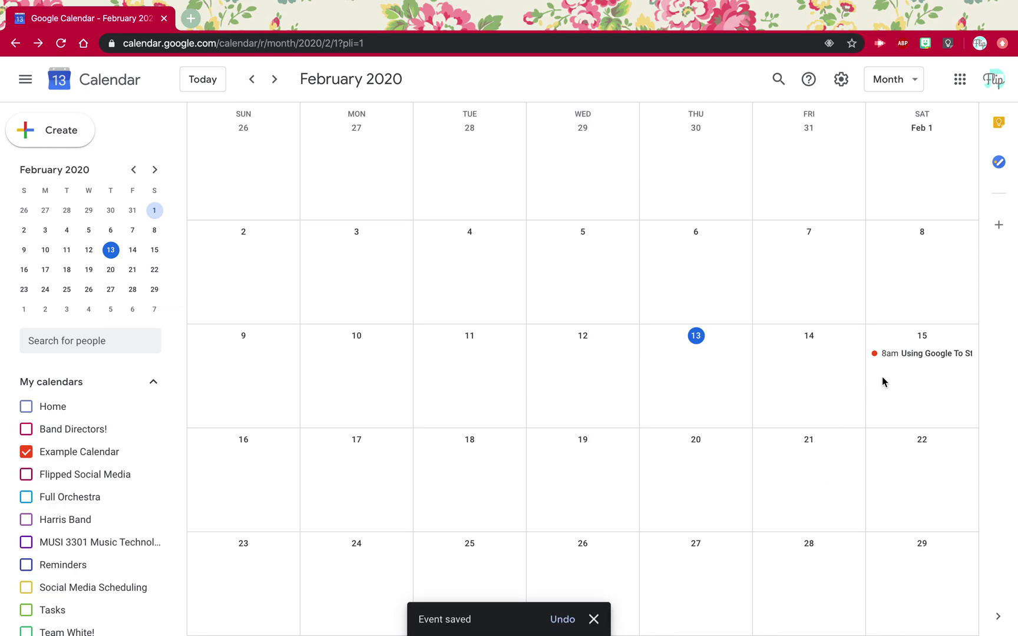
# Open the February 15 event for editing and review its repeat options.
pyautogui.click(909, 362)
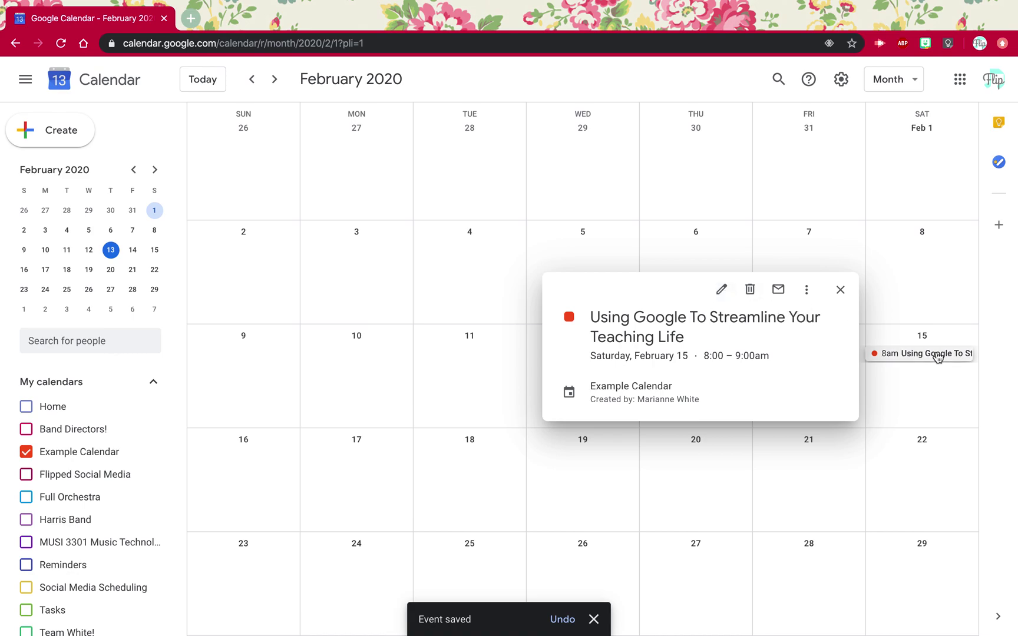
pyautogui.click(722, 289)
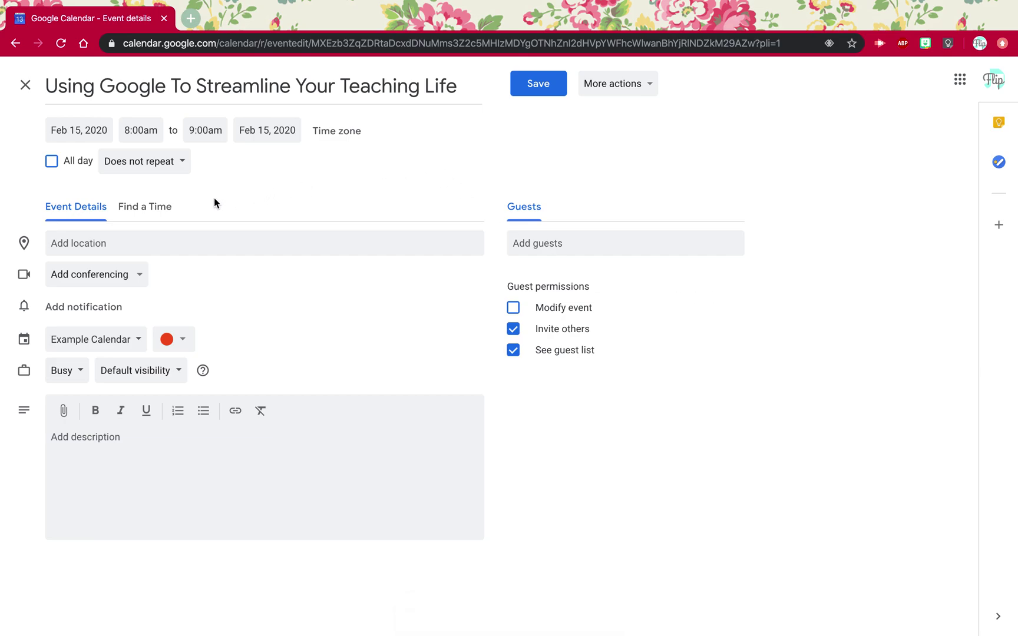
pyautogui.click(141, 164)
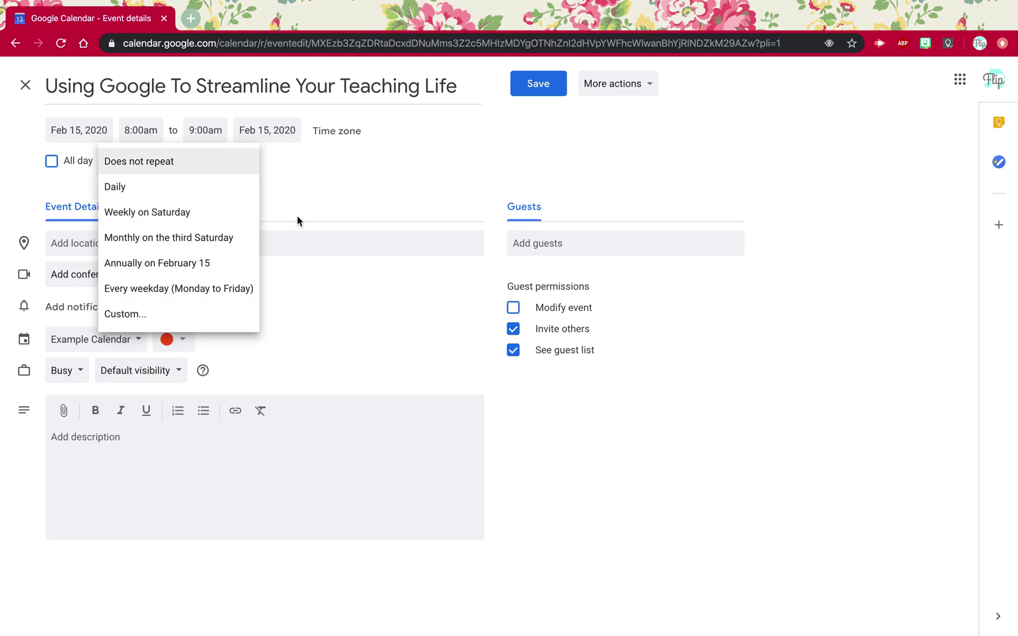
pyautogui.click(306, 180)
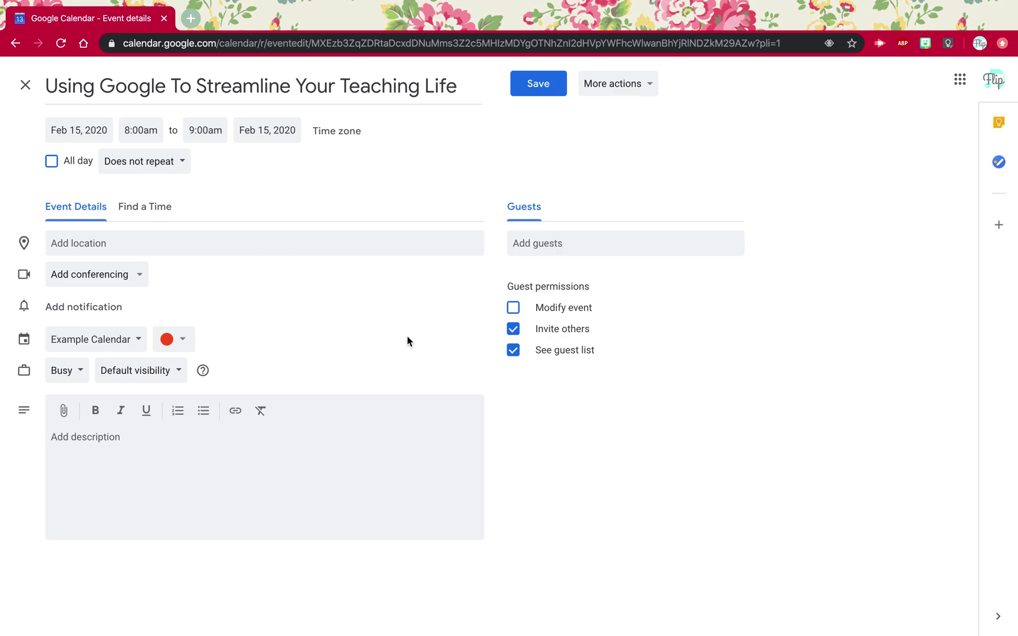
# Review the files that can be attached to the event's description, and save the event without an attachment.
pyautogui.click(189, 458)
pyautogui.click(64, 412)
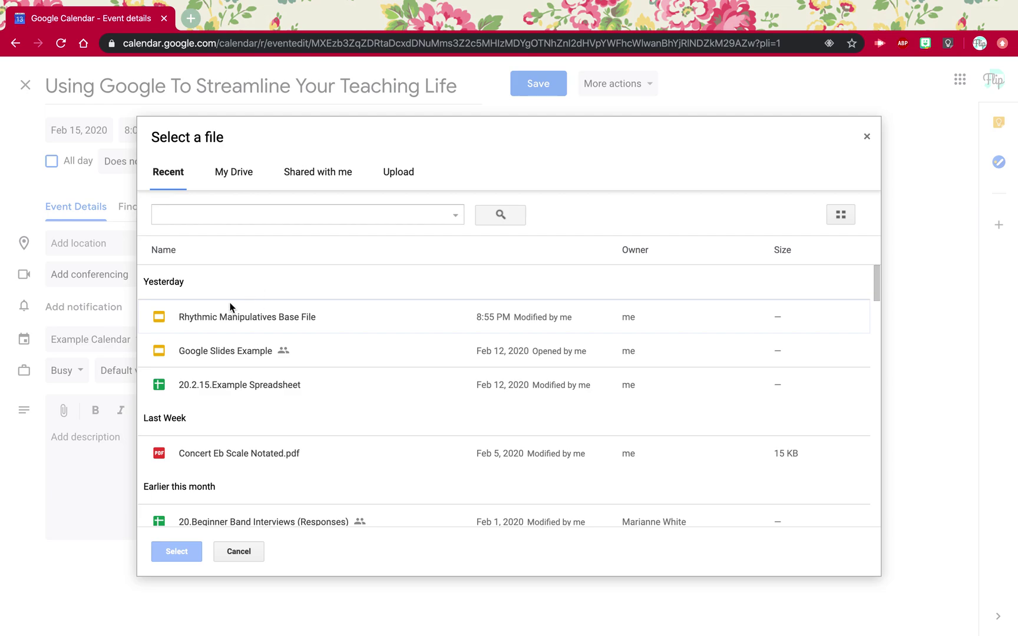
pyautogui.click(252, 557)
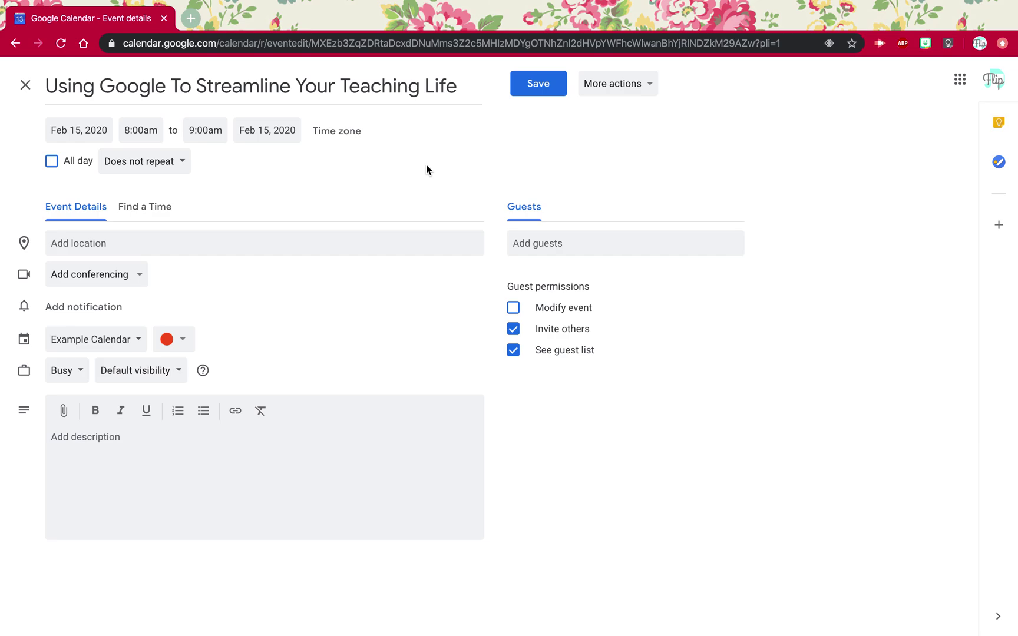
pyautogui.click(527, 84)
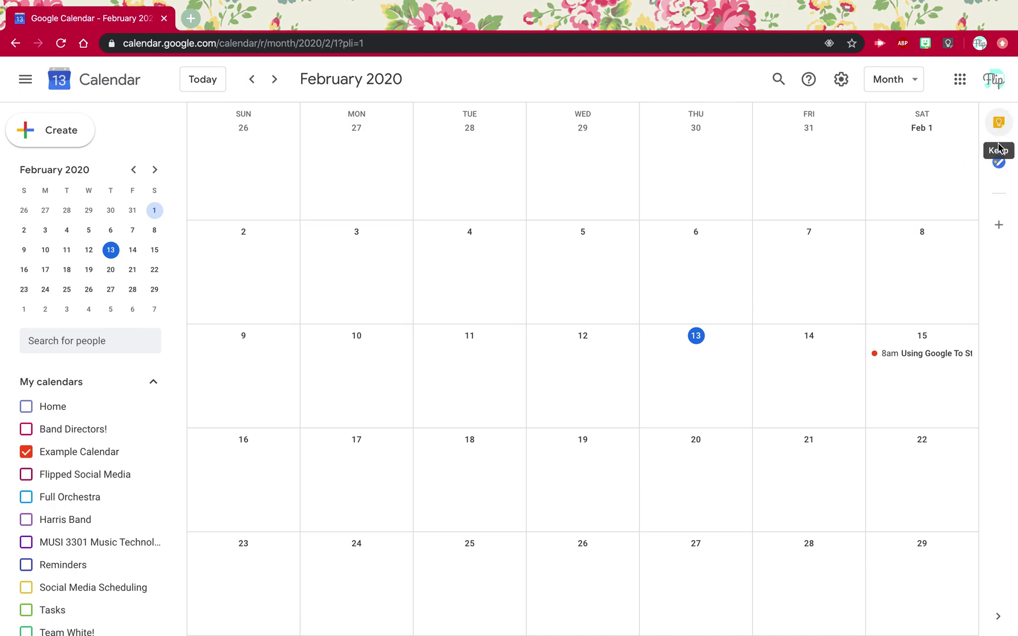
# Open the Tasks Master List and title its blank task "Solo and Ensemble".
pyautogui.click(999, 167)
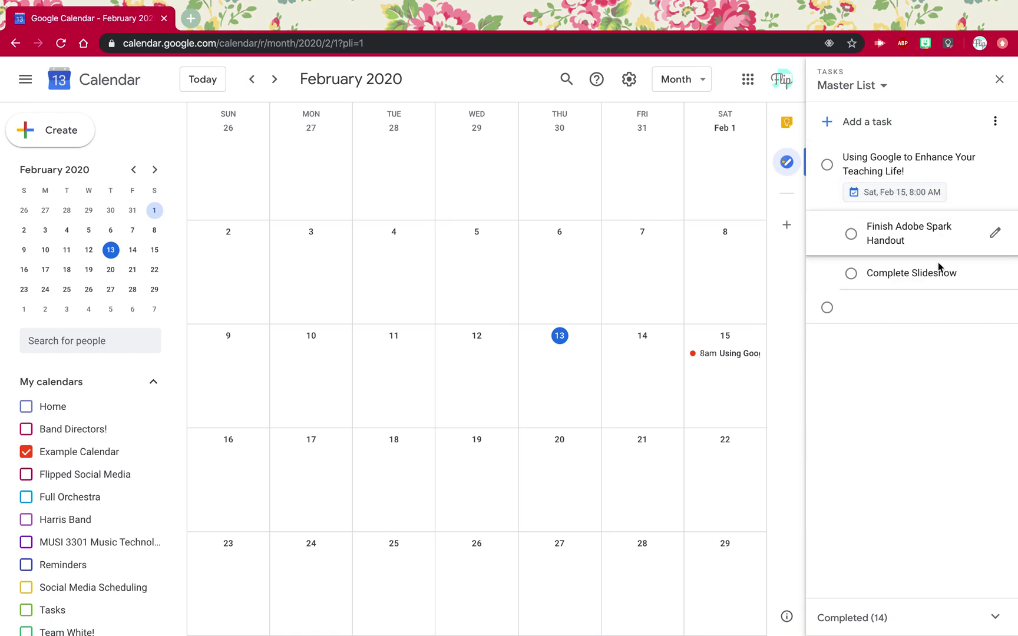
pyautogui.click(936, 234)
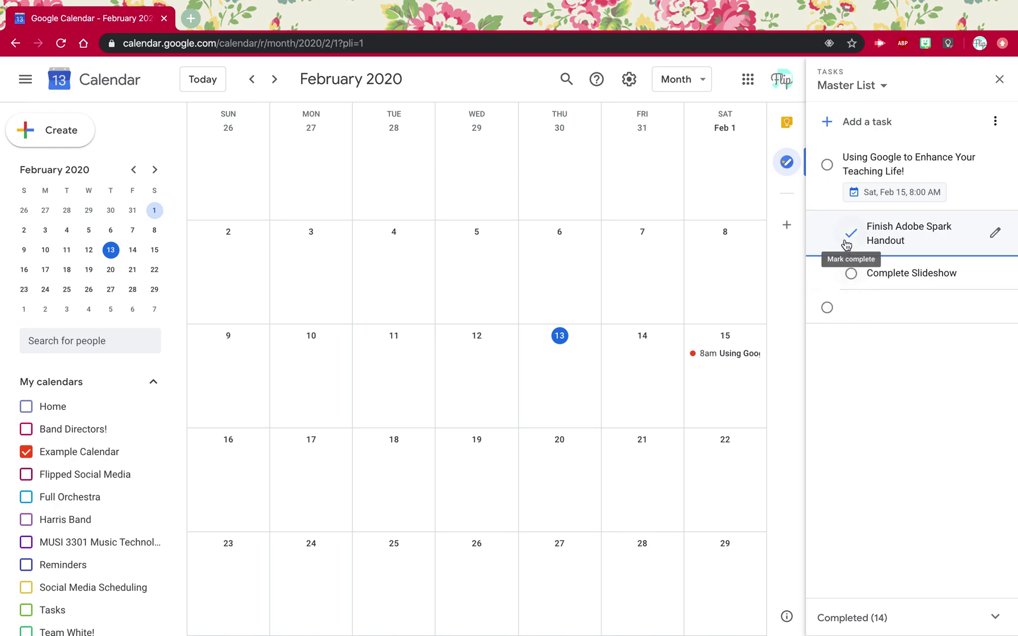
pyautogui.click(855, 305)
pyautogui.write('Solo and Ensemble')
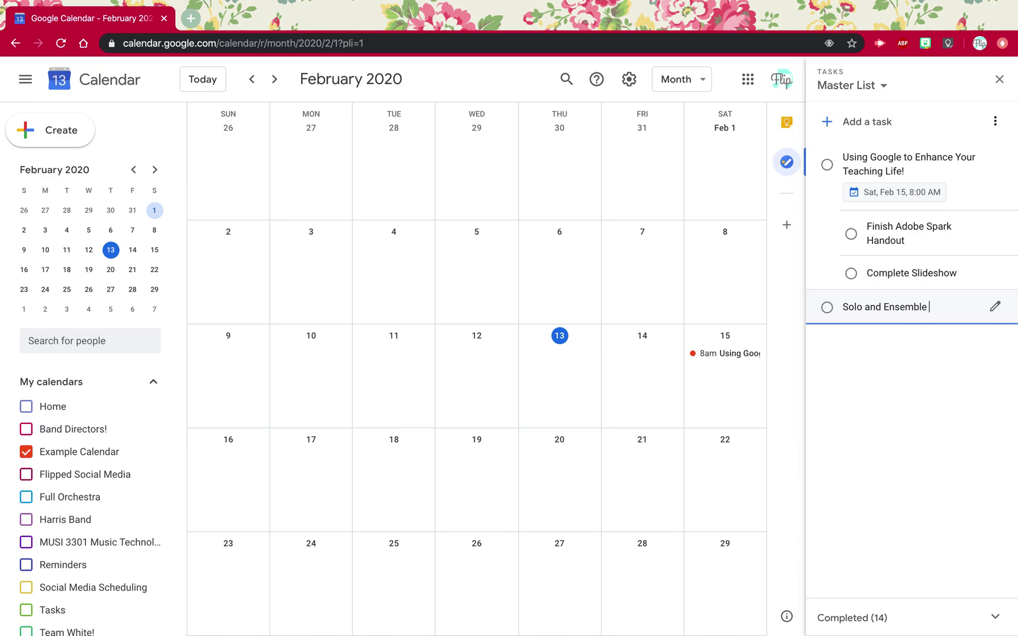
# Set the date of the "Solo and Ensemble" task to Friday, March 27, 2020.
pyautogui.click(995, 307)
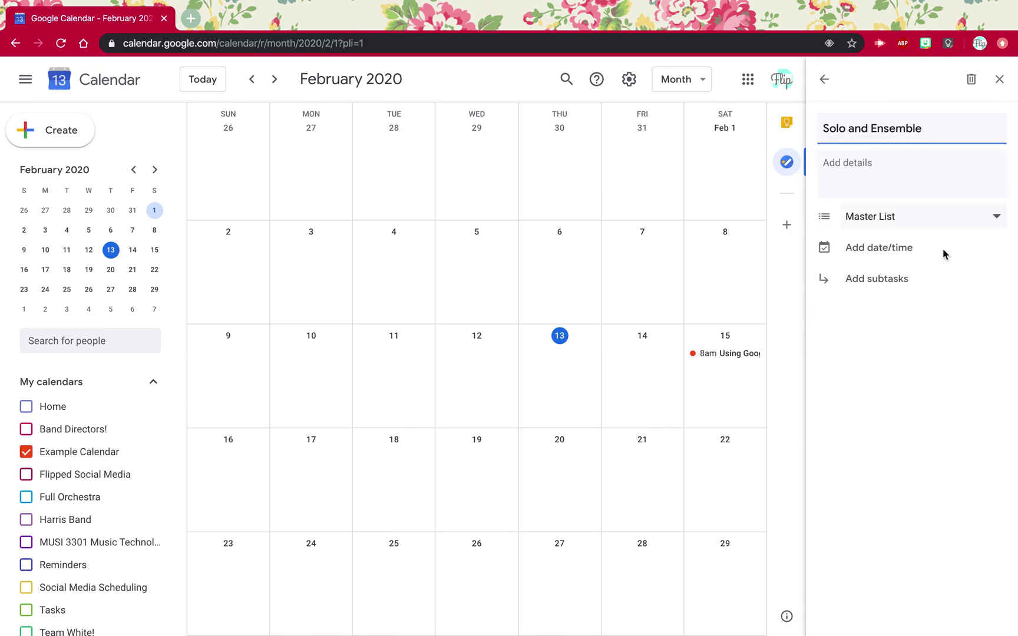
pyautogui.click(914, 162)
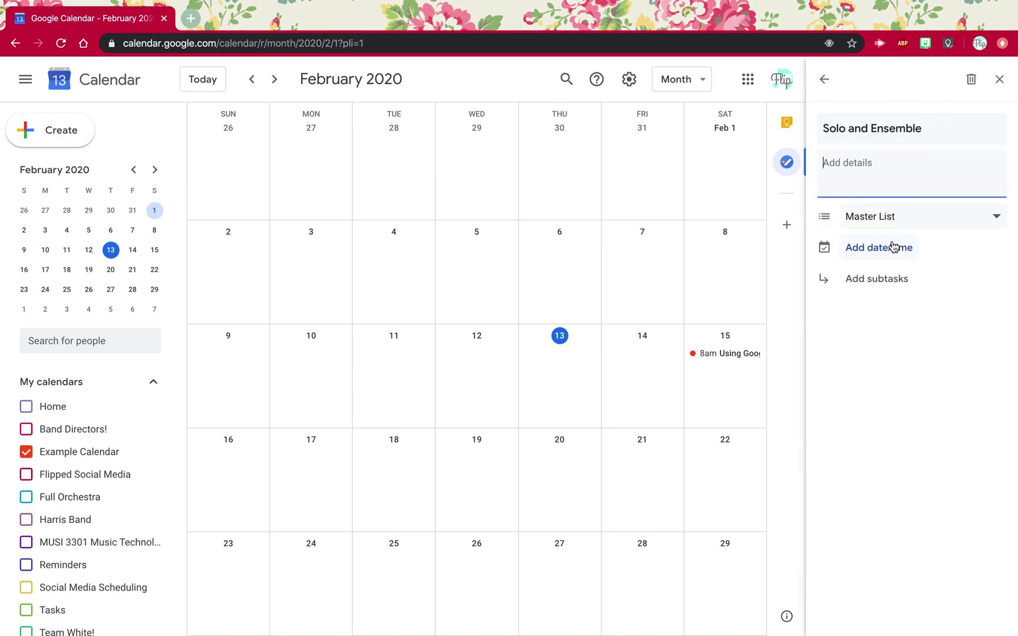
pyautogui.click(894, 248)
pyautogui.click(990, 122)
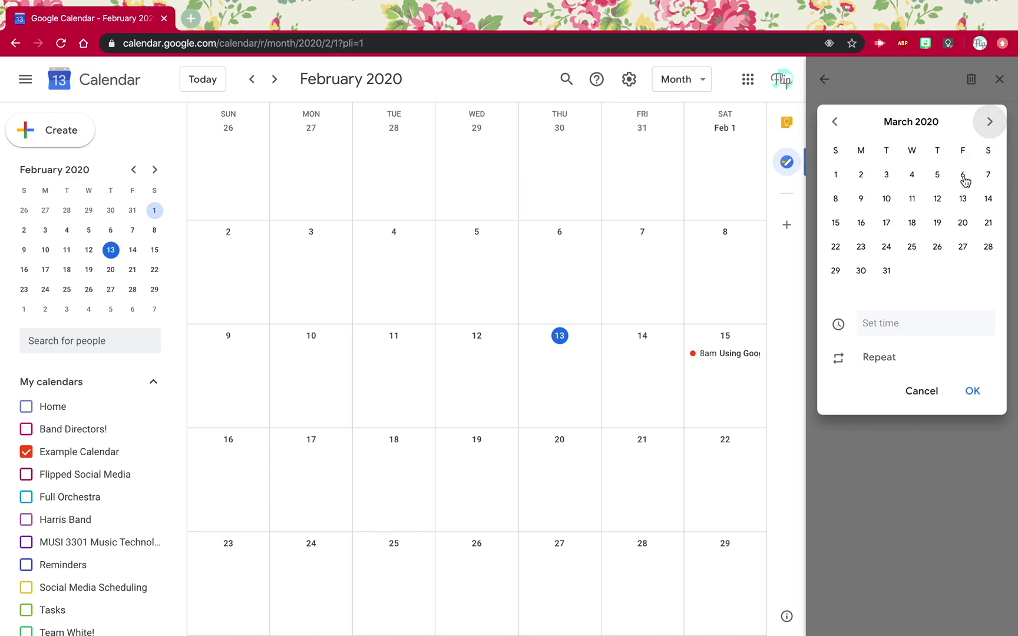
pyautogui.click(962, 246)
pyautogui.click(972, 390)
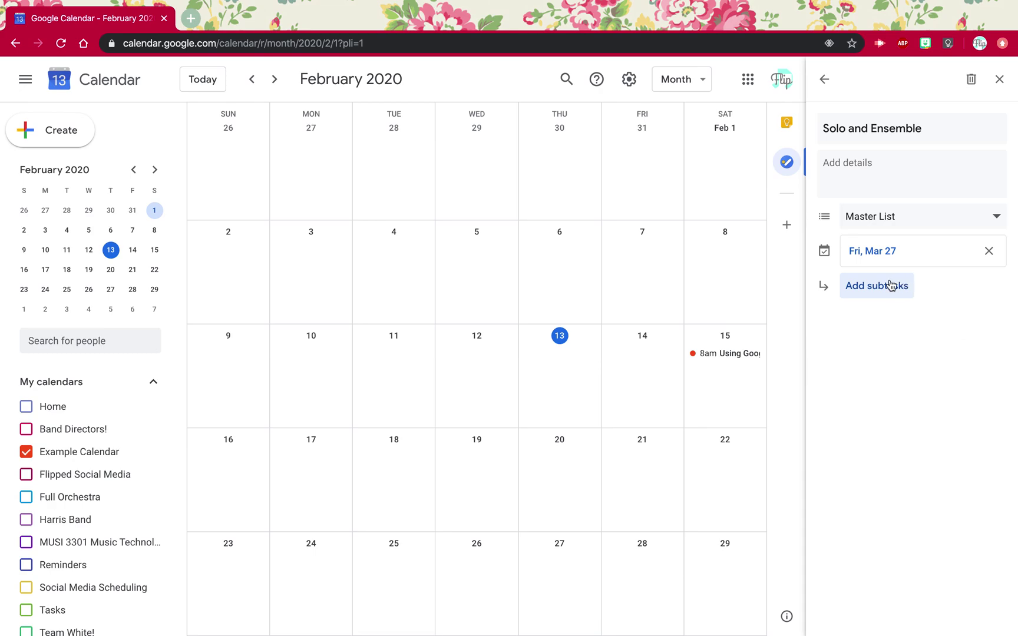
# Add the subtasks "Make Schedule" and "Judge Copies of Music" to the Solo and Ensemble task and return to the task list.
pyautogui.click(894, 286)
pyautogui.write('Make Schedule')
pyautogui.press('Return')
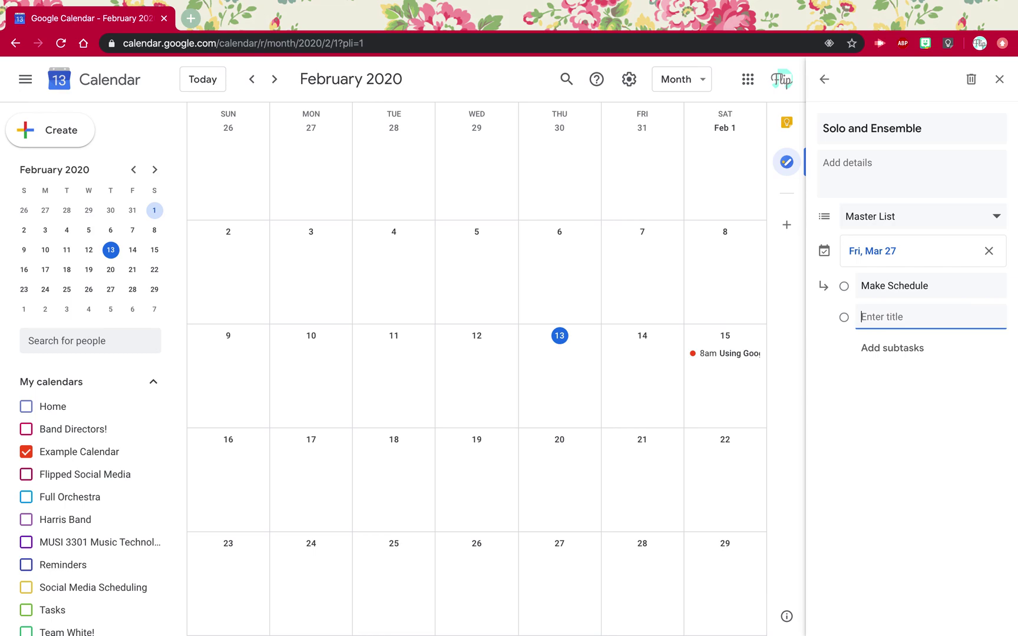
pyautogui.write('Judge Copies of Music')
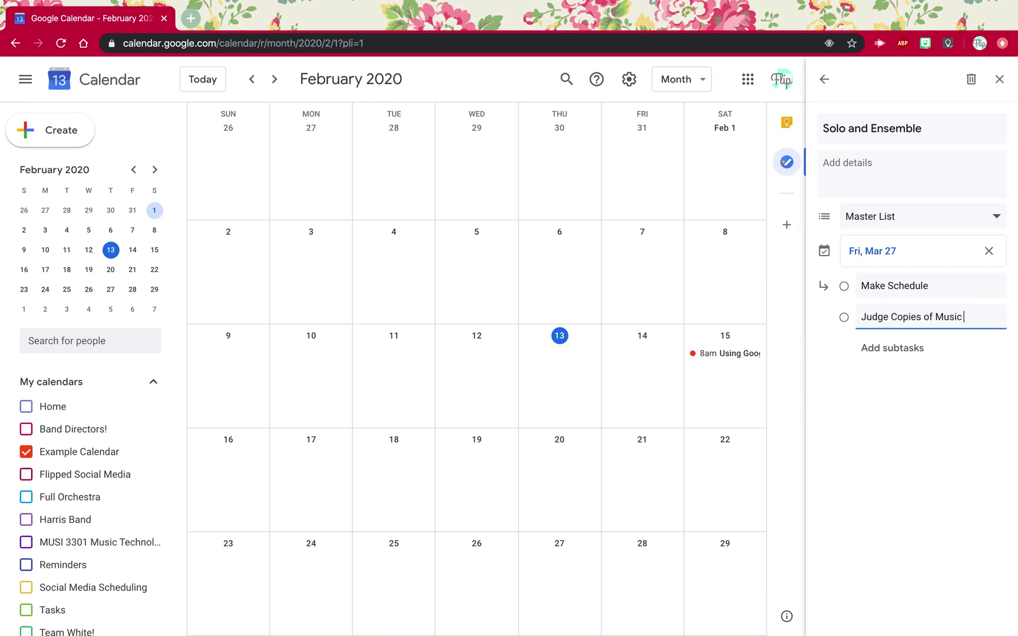
pyautogui.click(894, 474)
pyautogui.click(824, 79)
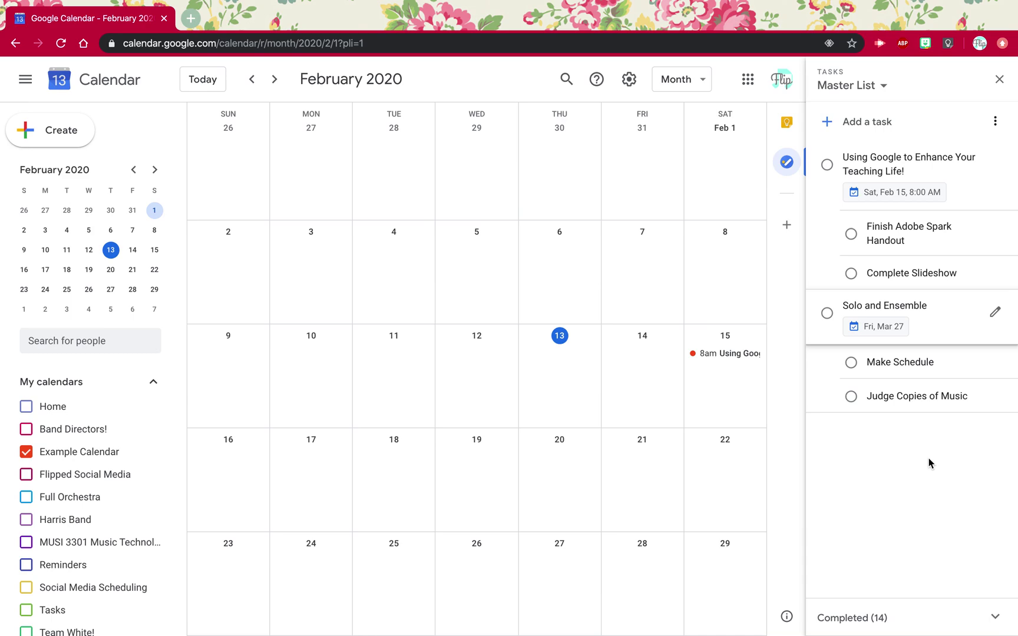